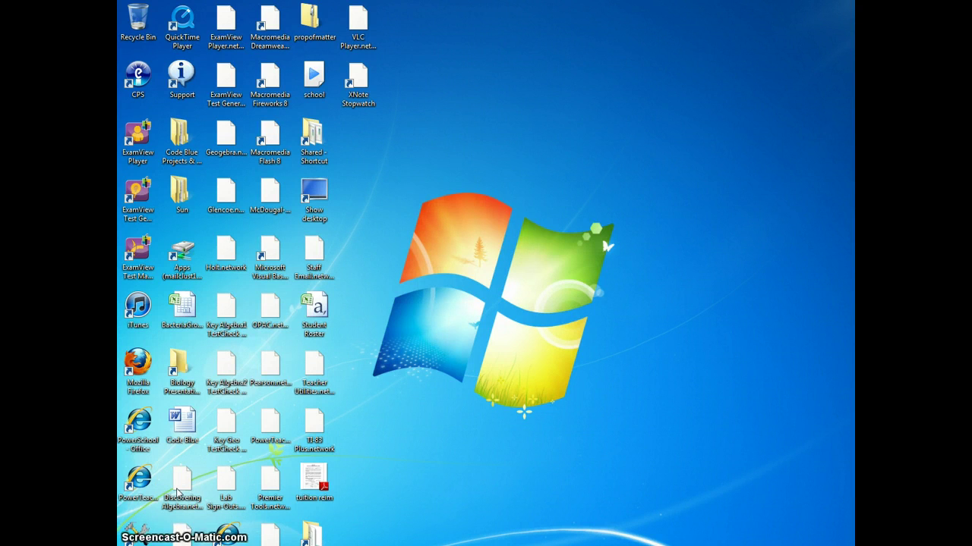
Step: Launch ExamView Test Manager and open the existing bio1 w11 class from the High School folder
double_click(174, 478)
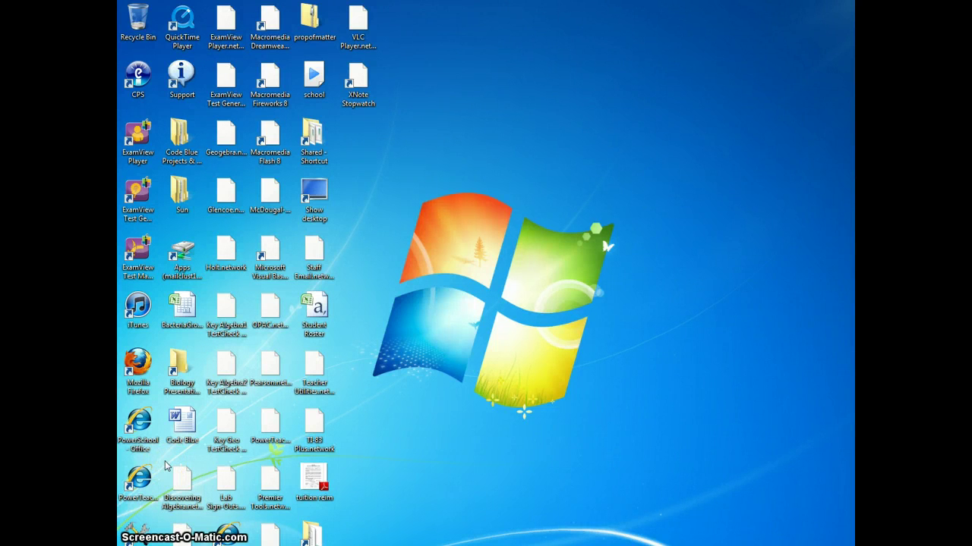
double_click(130, 239)
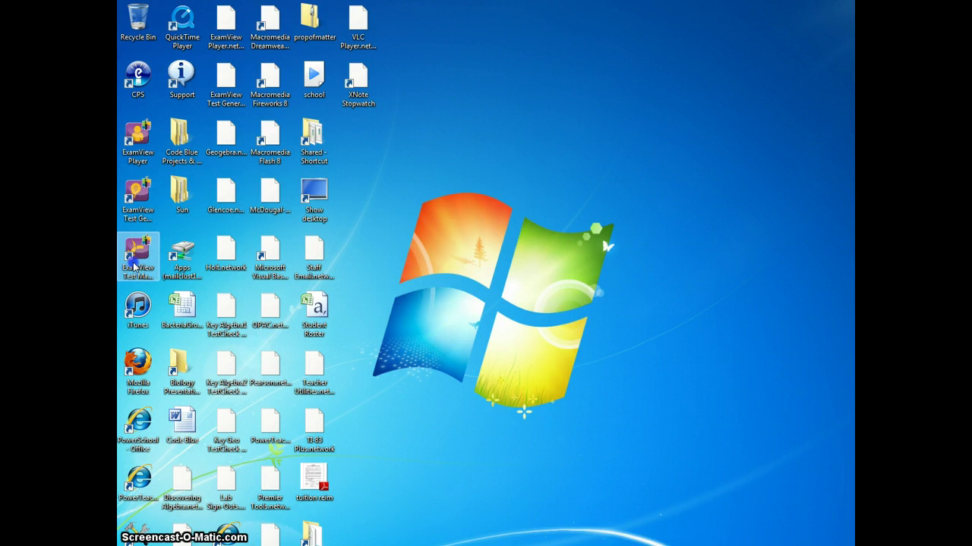
double_click(134, 265)
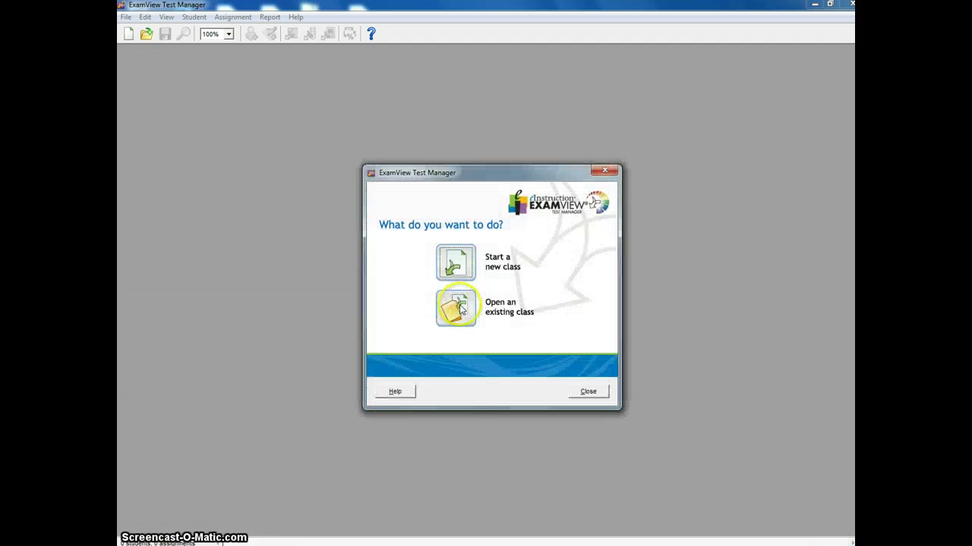
click(459, 306)
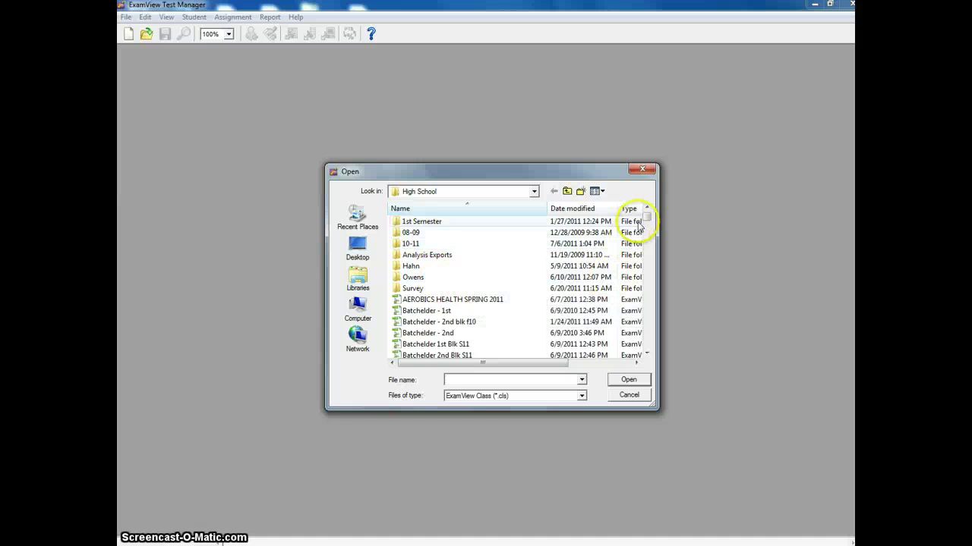
drag(645, 216, 646, 273)
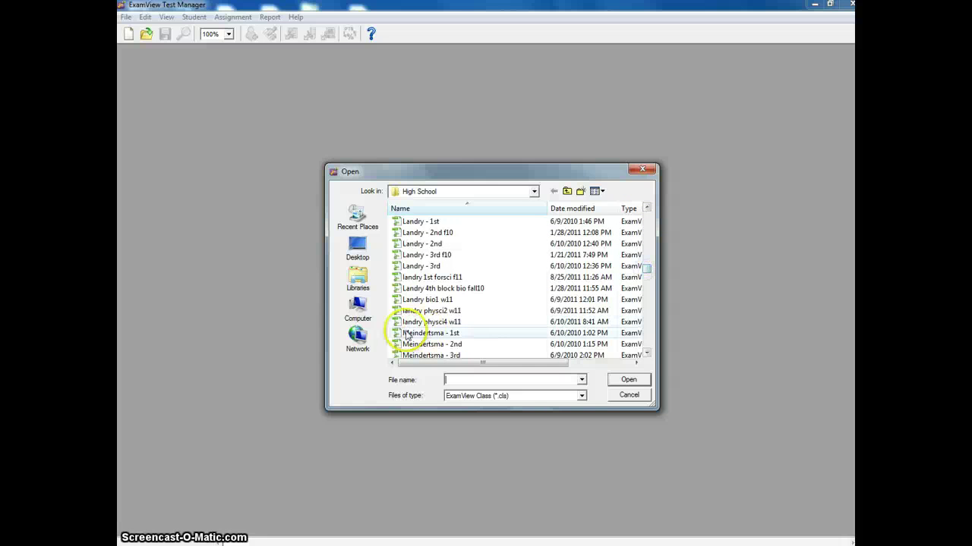
double_click(437, 301)
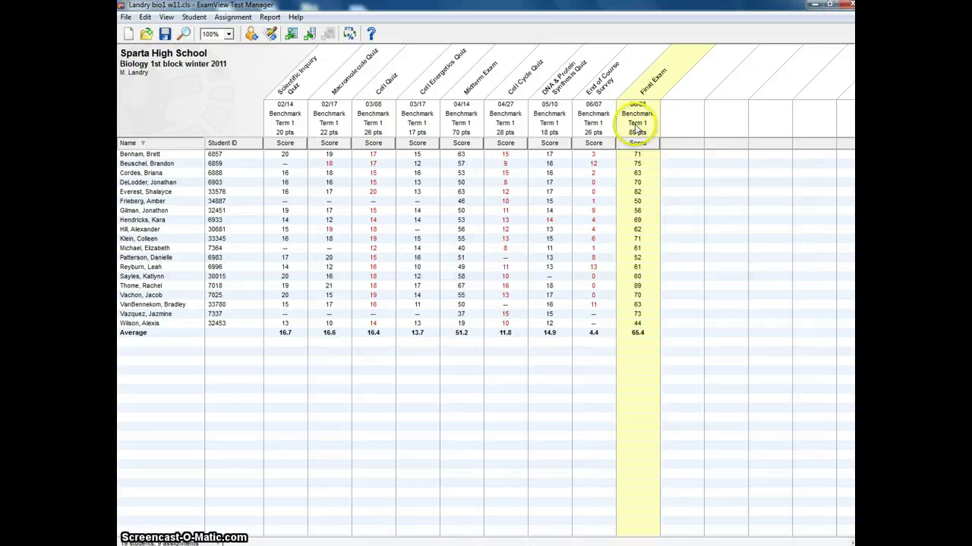
Step: Open the setup for the Item Analysis Summary report on this biology class
click(261, 20)
mouse_move(297, 28)
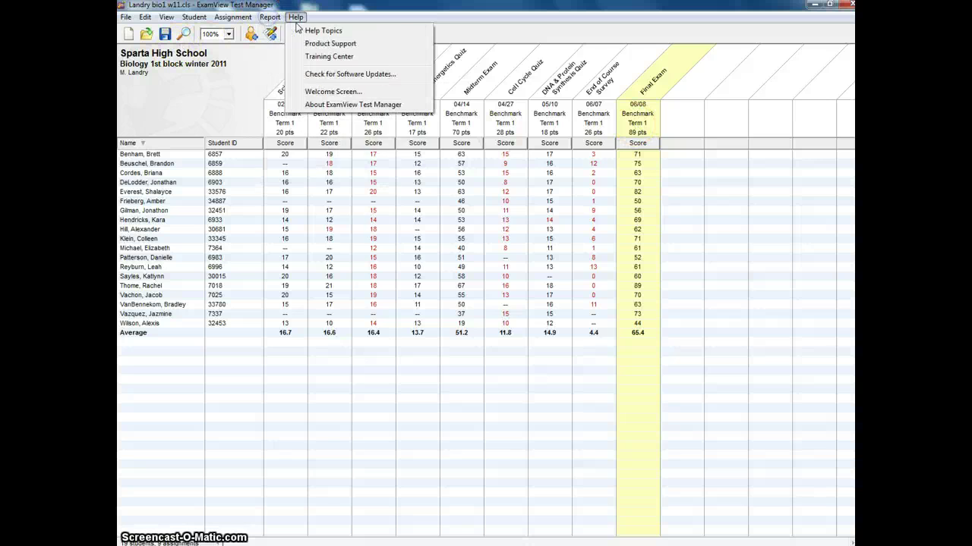
click(271, 19)
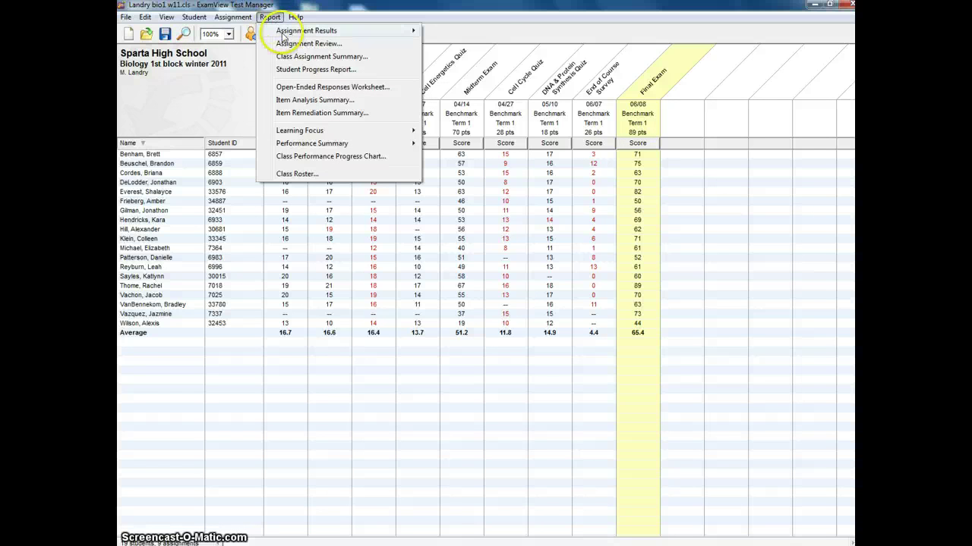
click(287, 43)
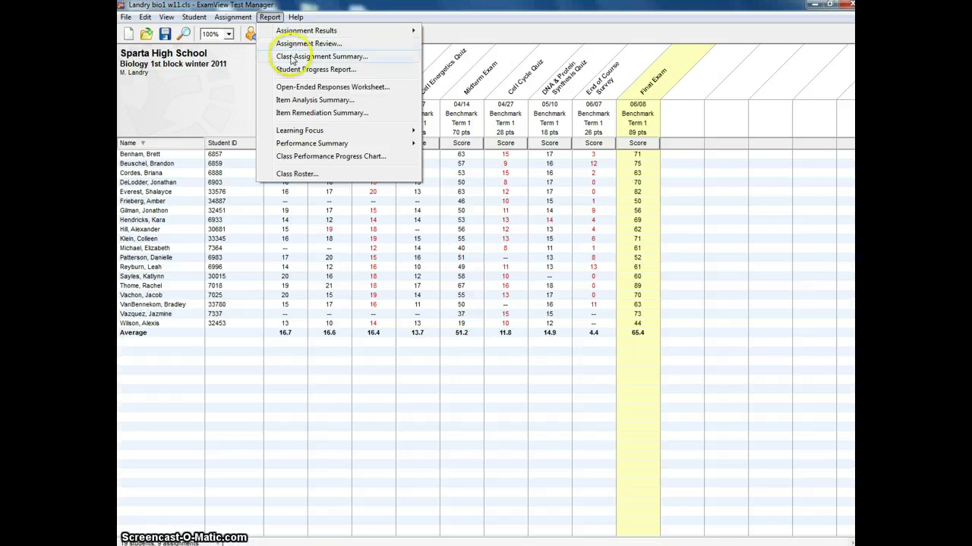
click(296, 69)
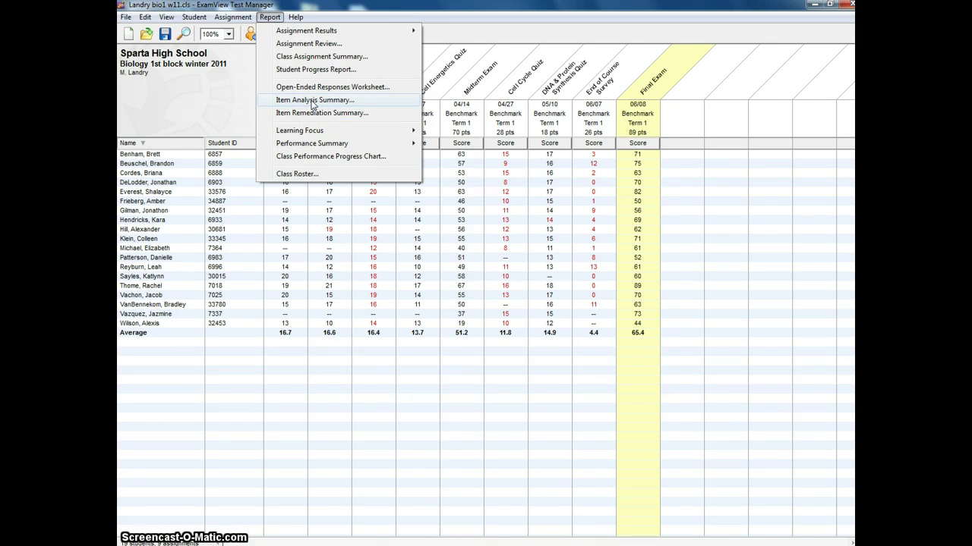
click(311, 103)
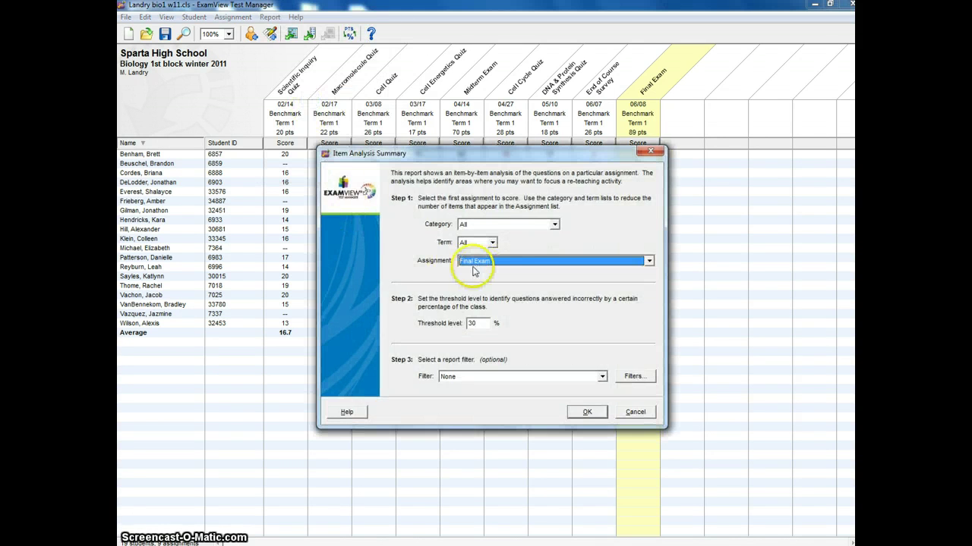
Step: Try the Benchmark category for the report with the term at All, and return the category to All
click(555, 225)
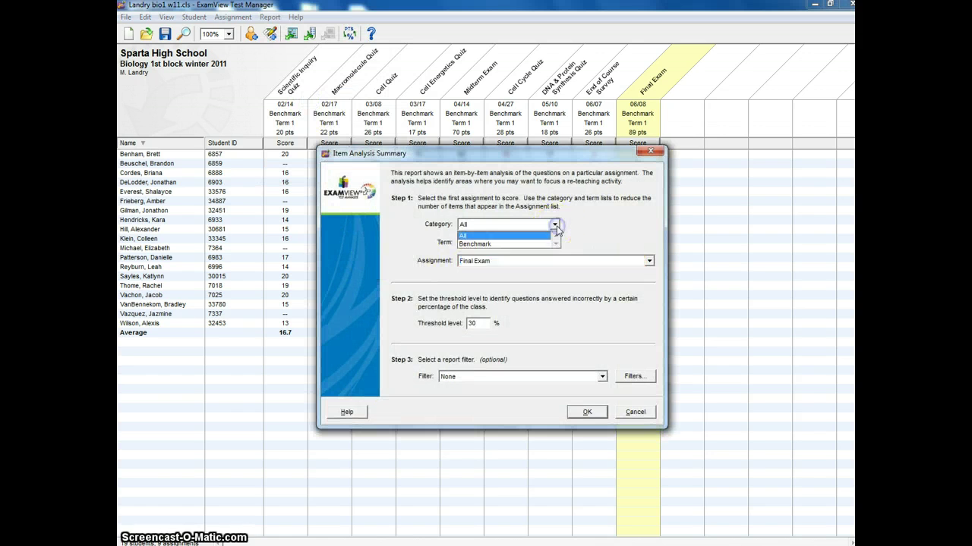
click(555, 225)
click(555, 225)
click(504, 243)
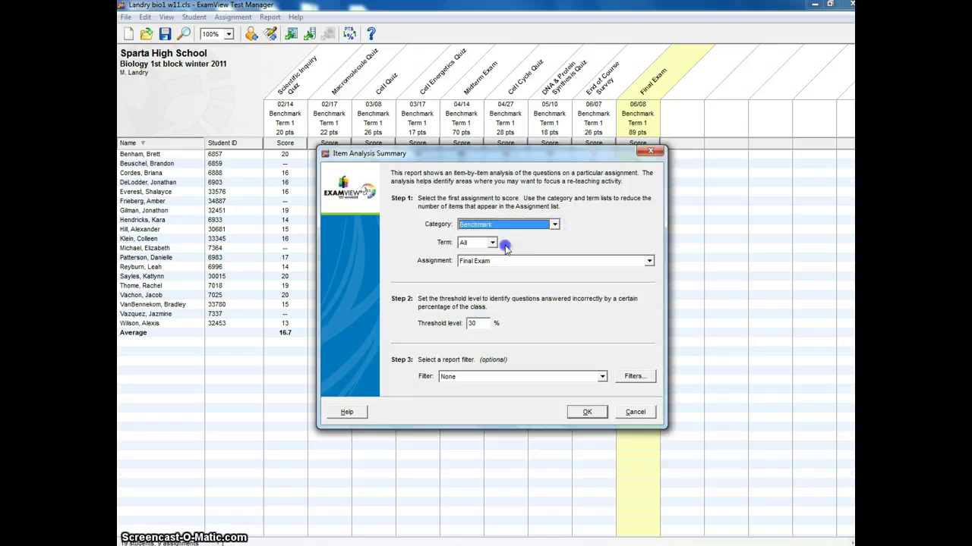
click(491, 243)
click(474, 253)
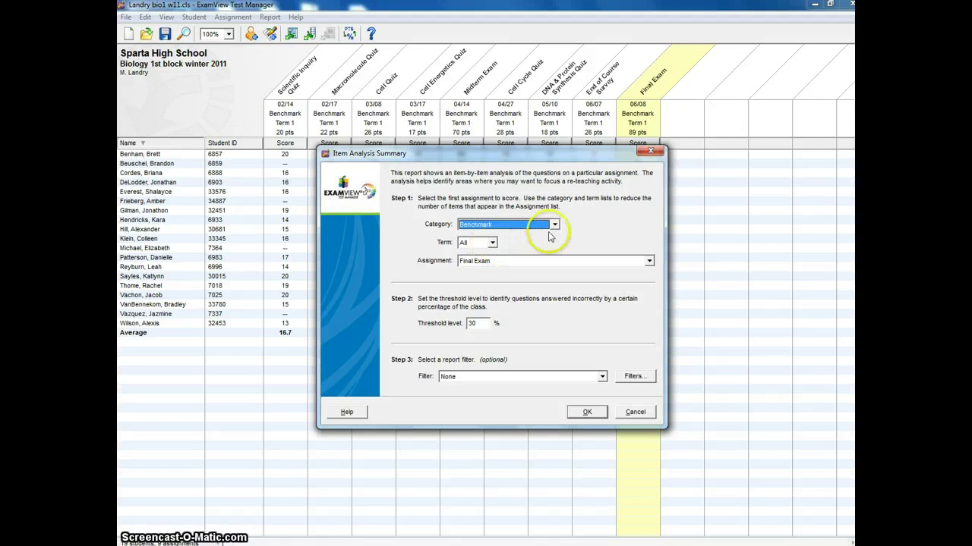
click(555, 225)
click(493, 233)
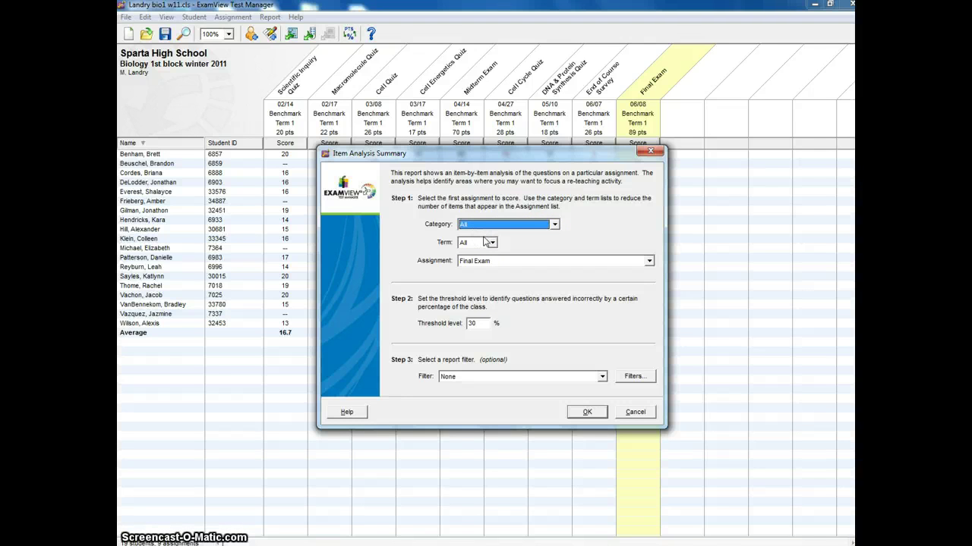
Step: Generate the item analysis for the Final Exam with a 30% threshold level and no report filter
click(486, 265)
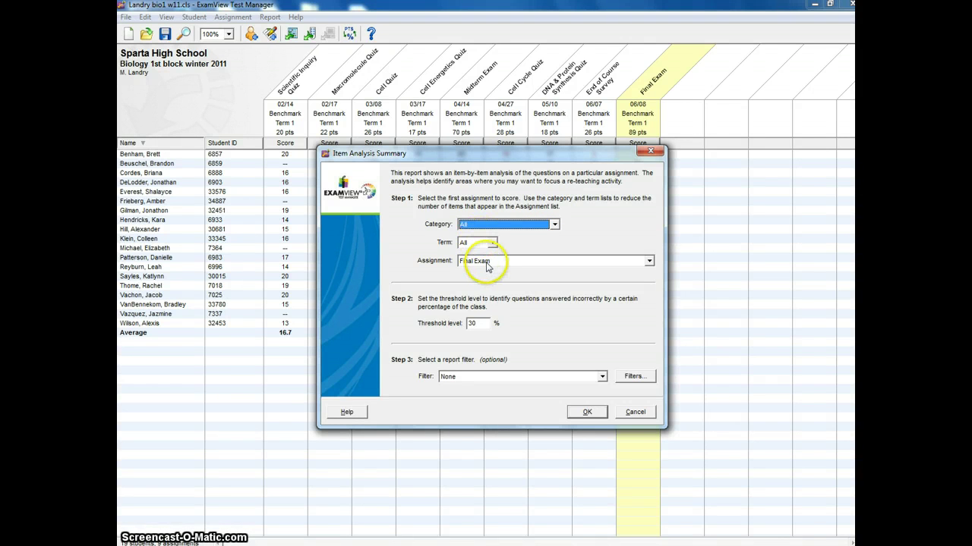
click(488, 324)
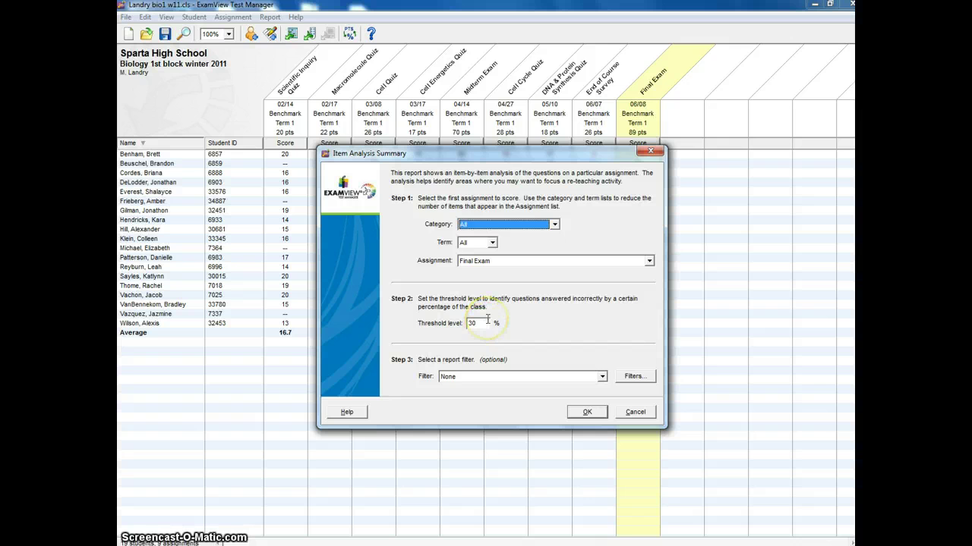
click(484, 323)
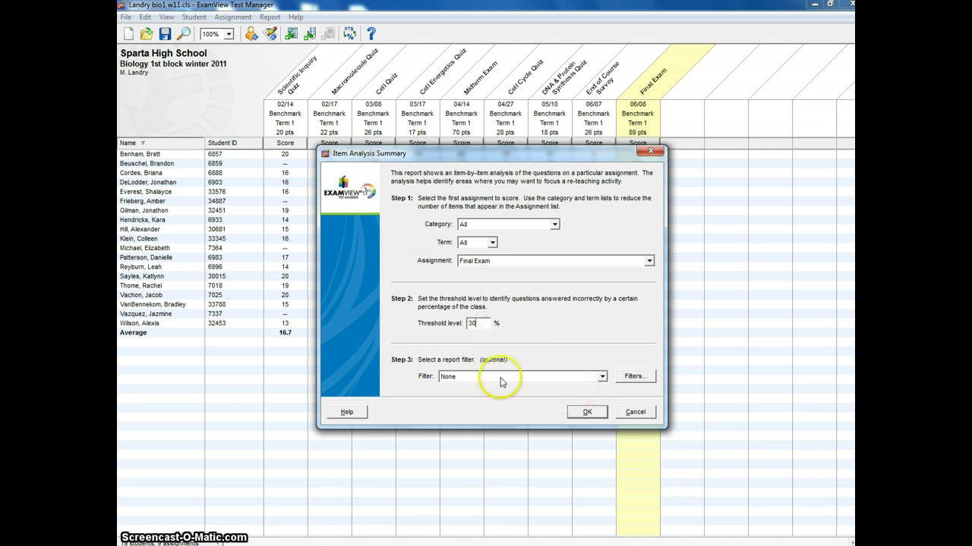
click(586, 414)
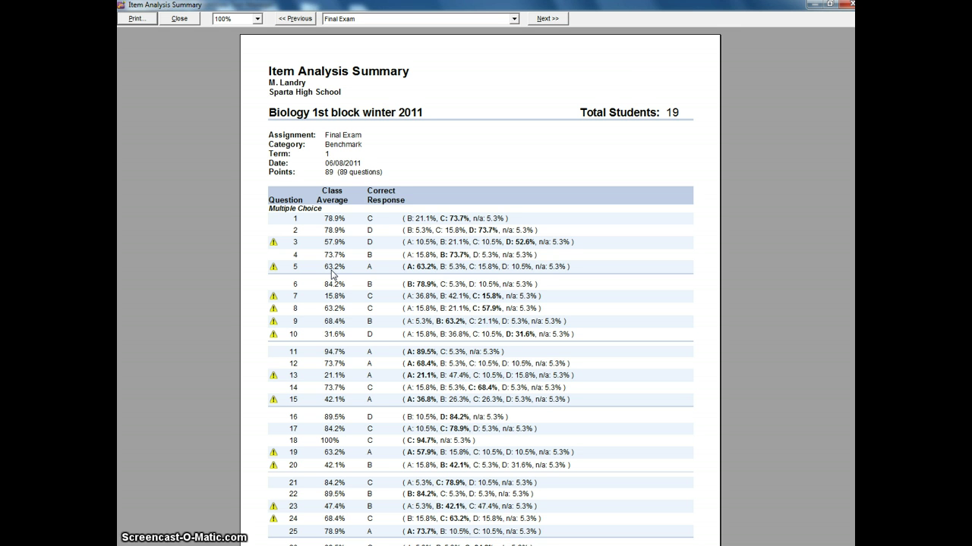
scroll(414, 327, down, 1)
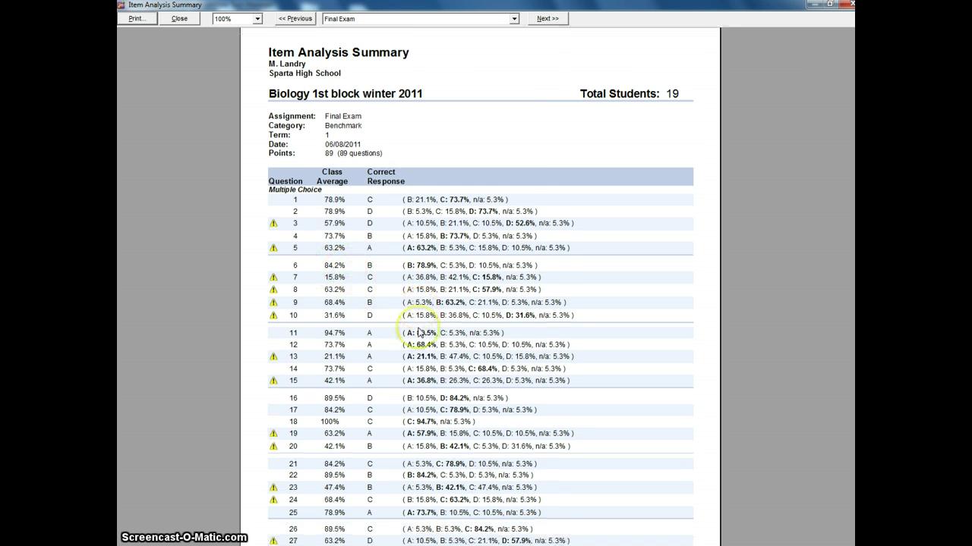
click(151, 20)
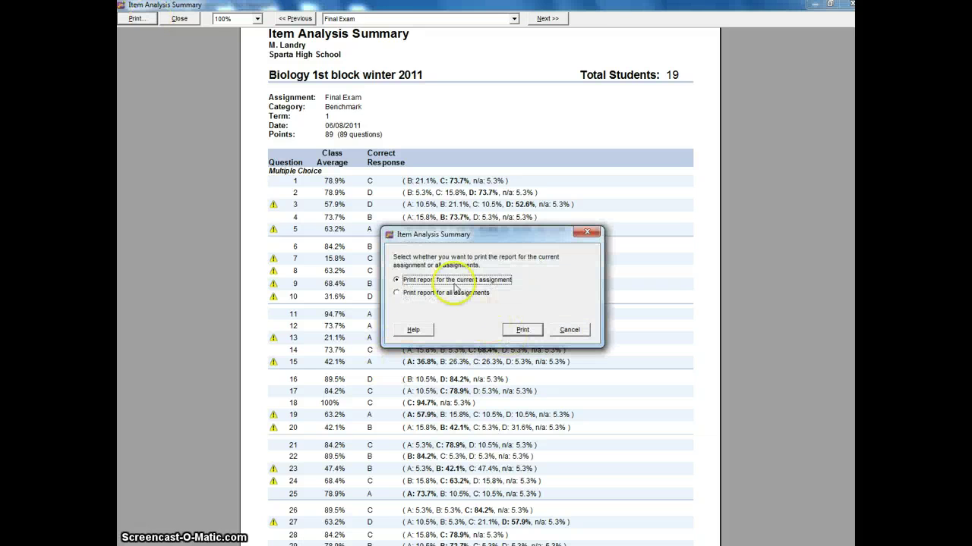
click(522, 328)
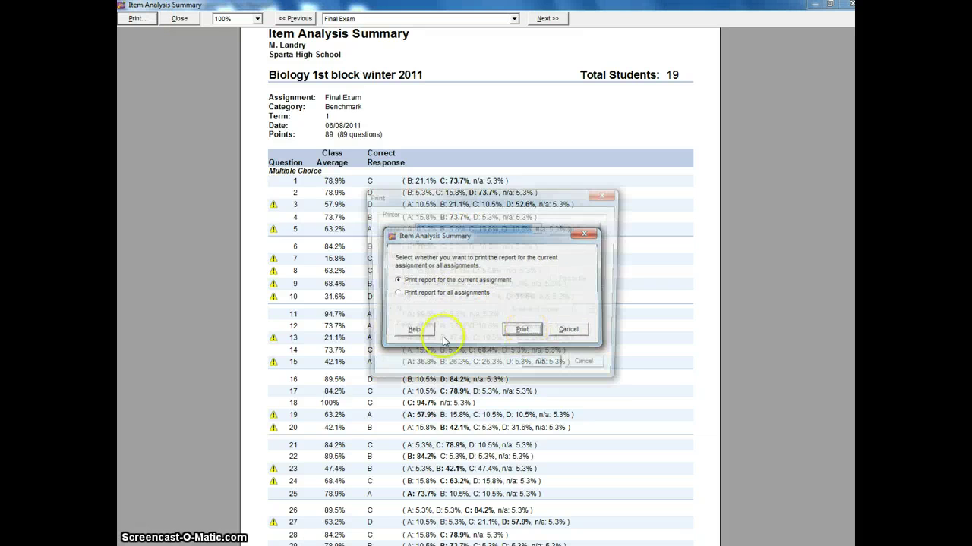
click(536, 230)
click(537, 229)
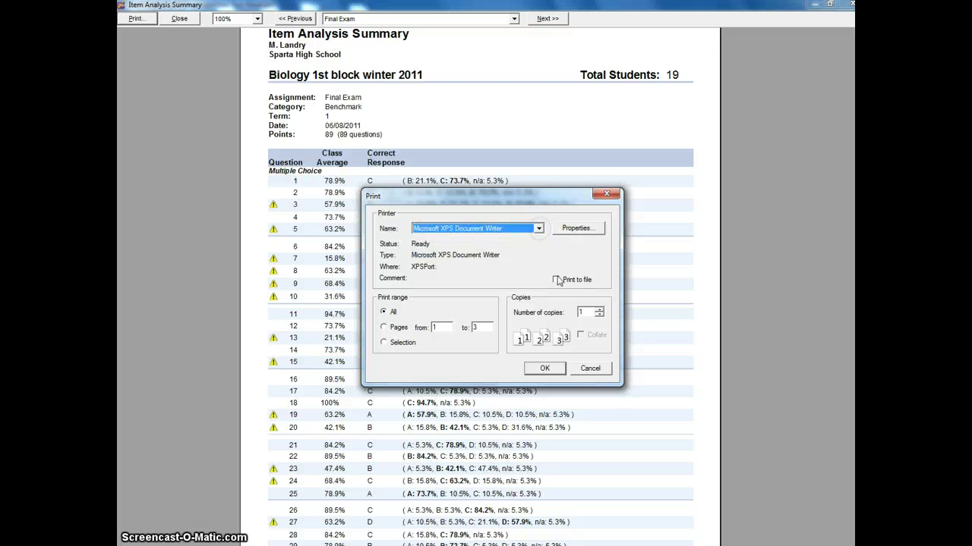
click(591, 369)
Step: Examine the class averages, correct responses and flagged questions in the Final Exam item analysis, and close the report
scroll(423, 384, down, 3)
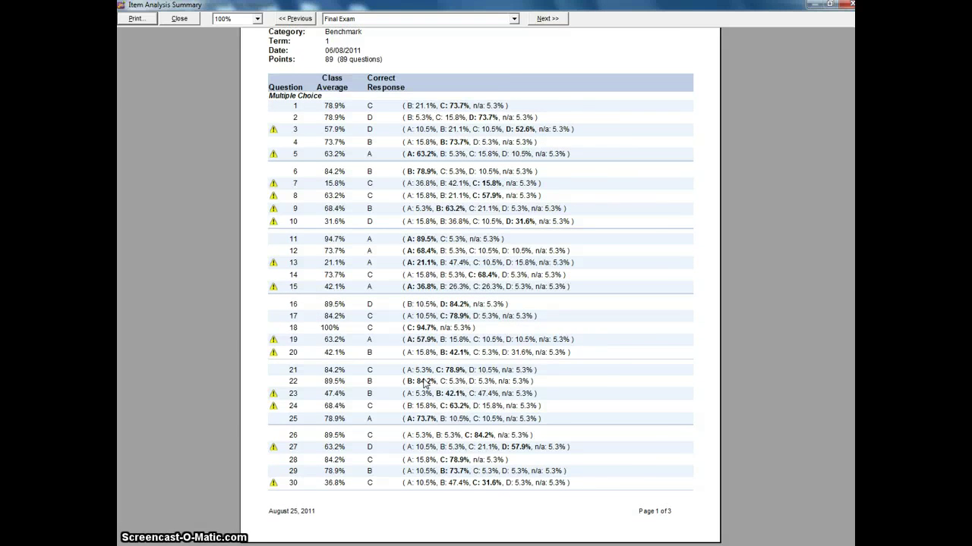
scroll(424, 383, down, 1)
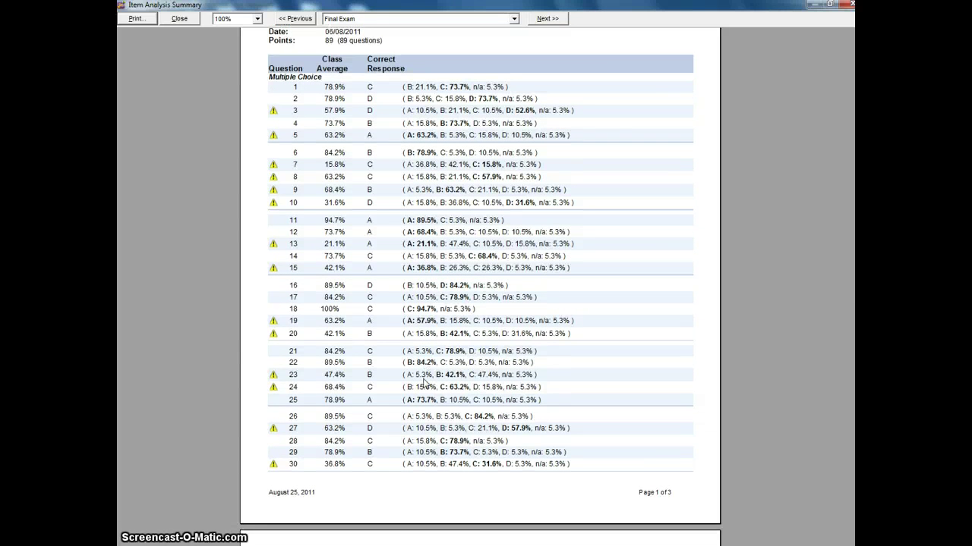
scroll(423, 384, down, 1)
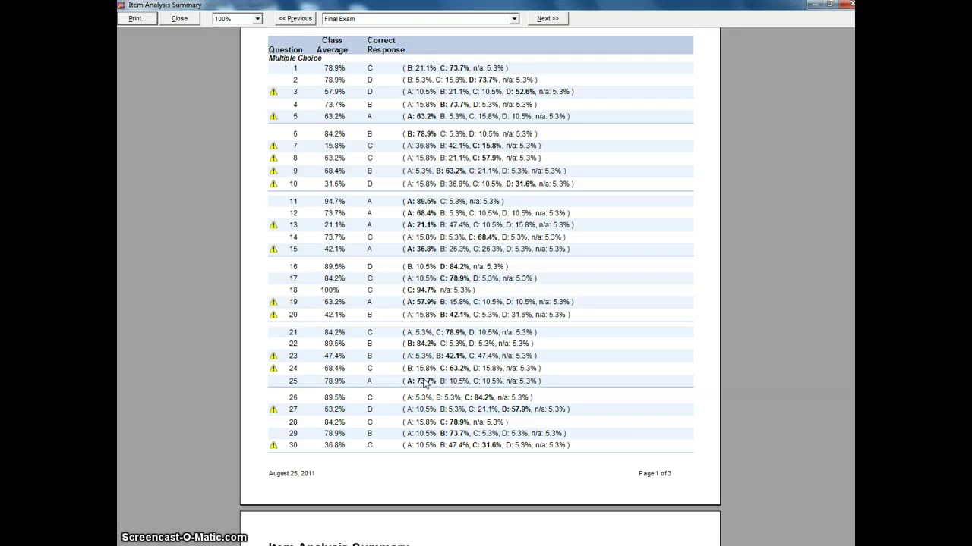
scroll(423, 383, down, 7)
scroll(424, 383, down, 5)
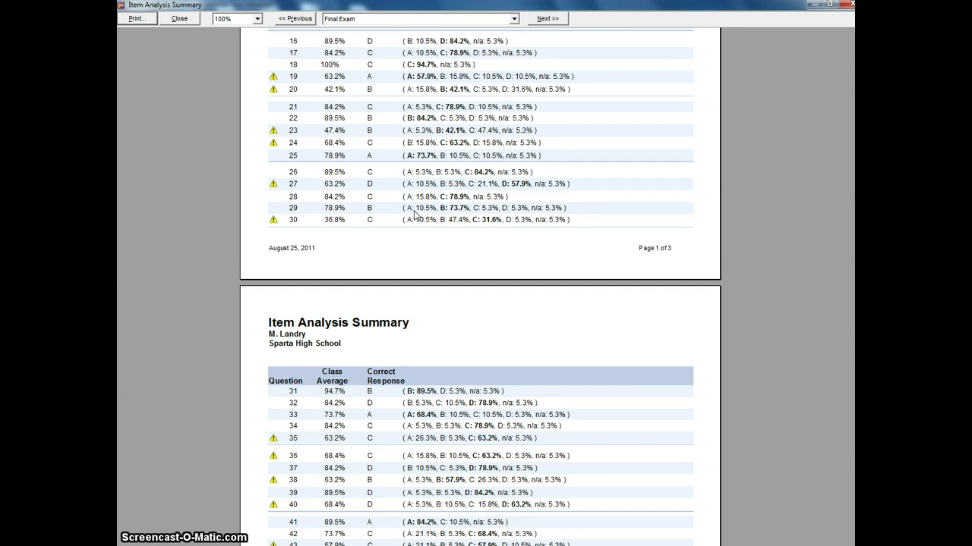
scroll(488, 237, up, 1)
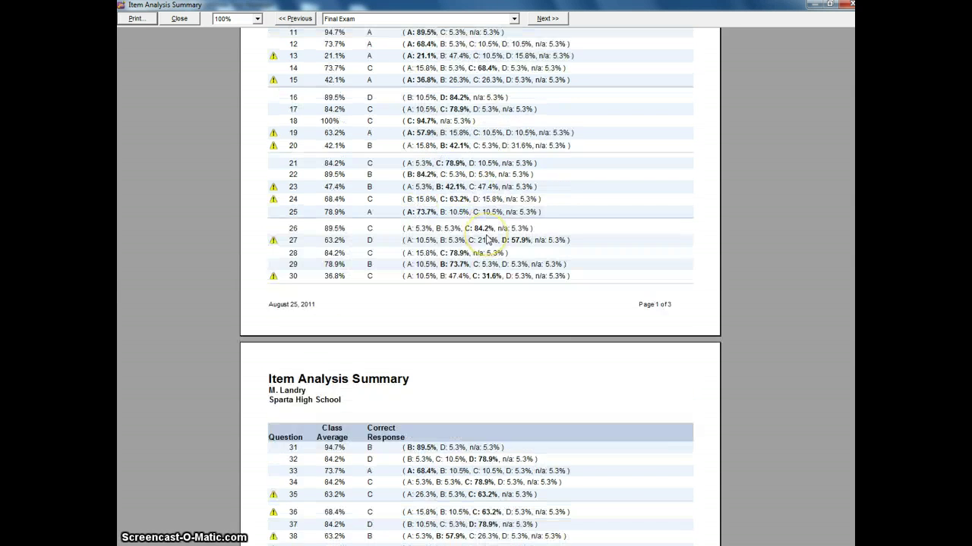
scroll(488, 237, up, 6)
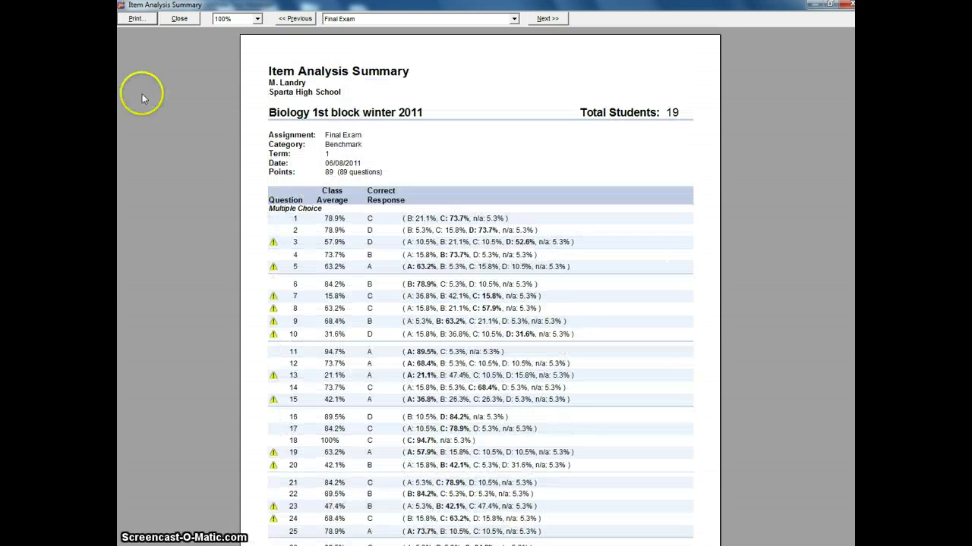
click(180, 19)
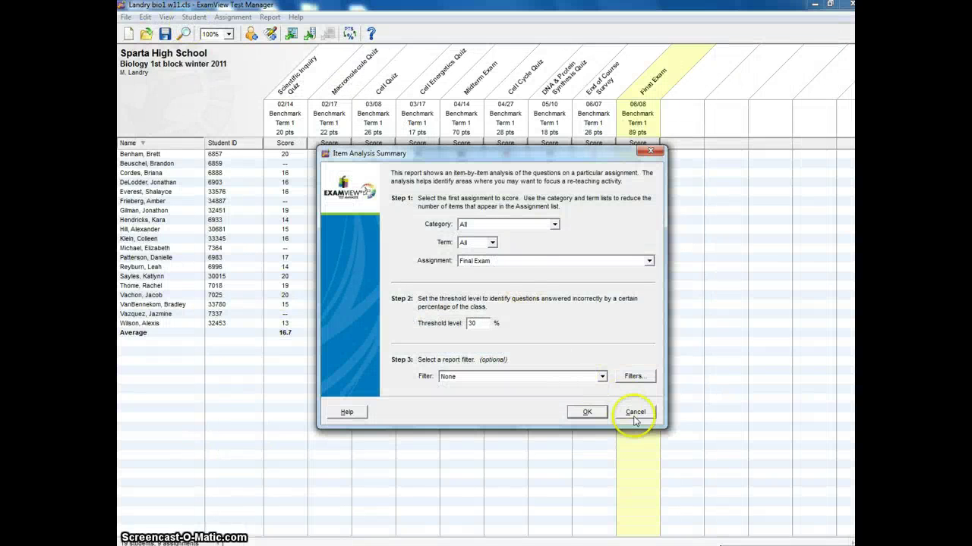